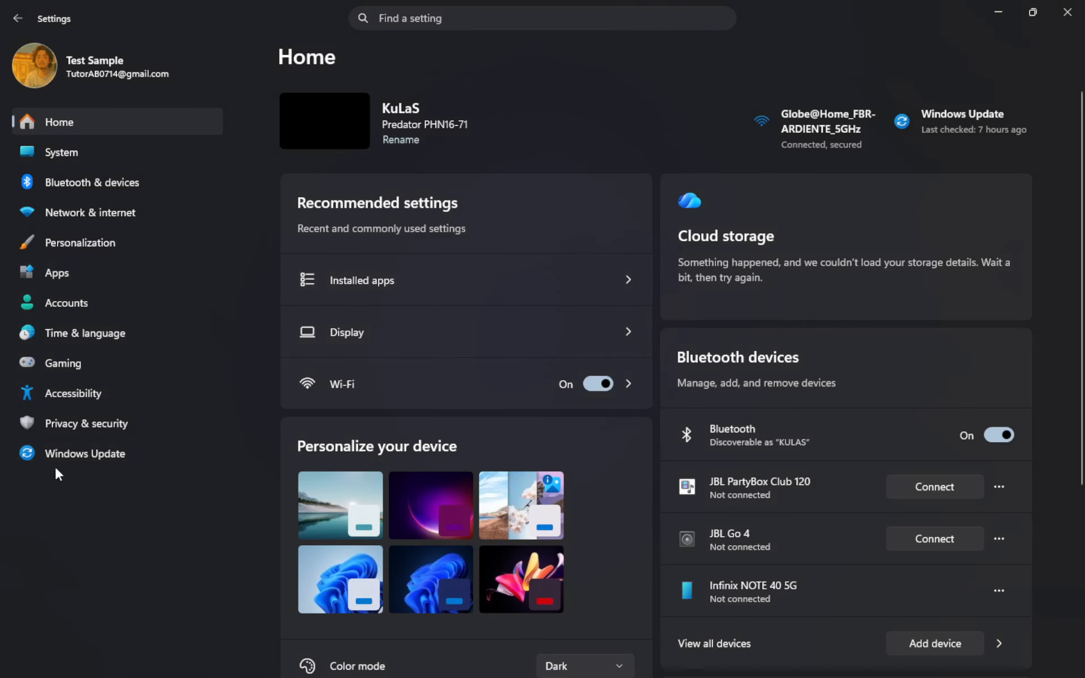
Check the Windows Update page for update status and options, and minimize Settings.
{"action": "left_click", "coordinate": [75, 455]}
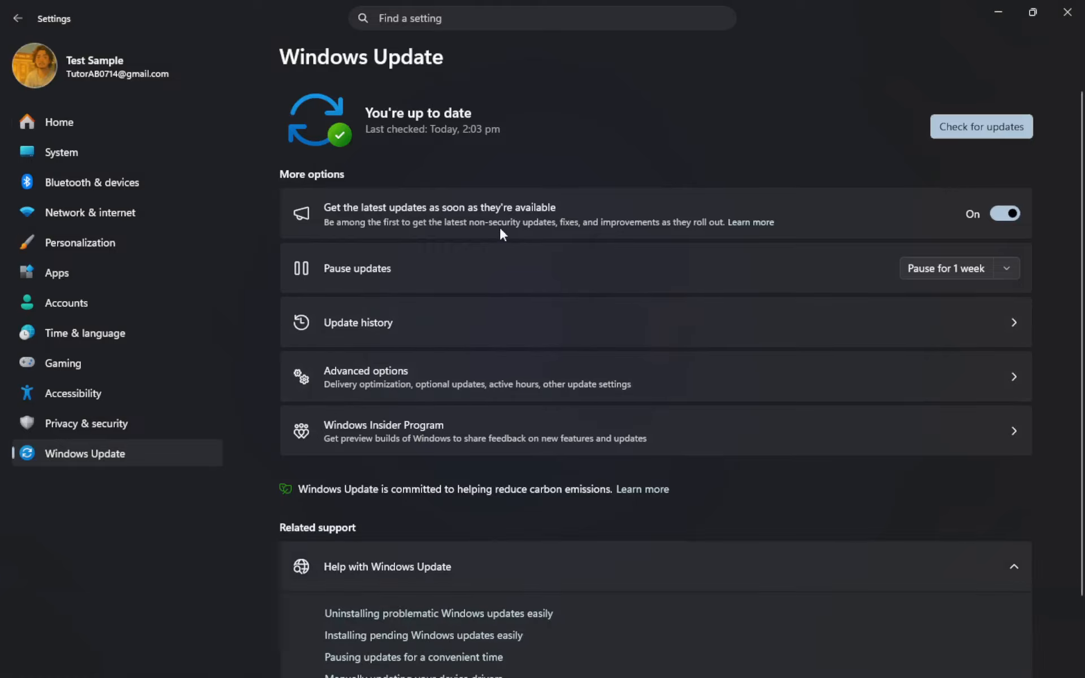
{"action": "scroll", "coordinate": [572, 305], "scroll_direction": "down", "scroll_amount": 3}
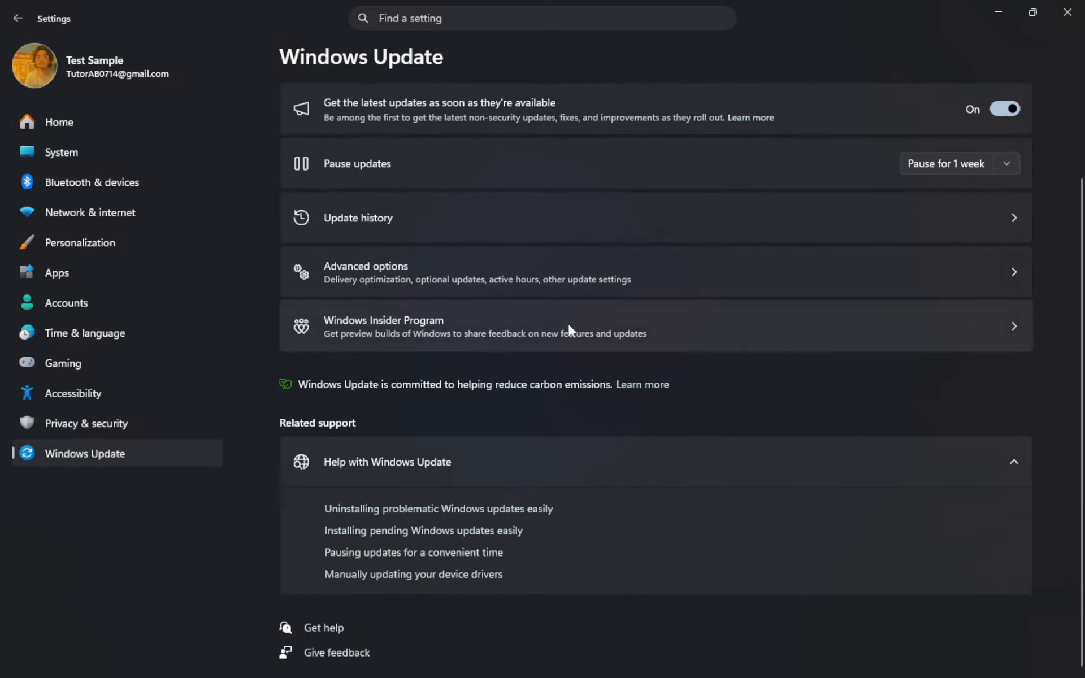
{"action": "scroll", "coordinate": [568, 325], "scroll_direction": "up", "scroll_amount": 3}
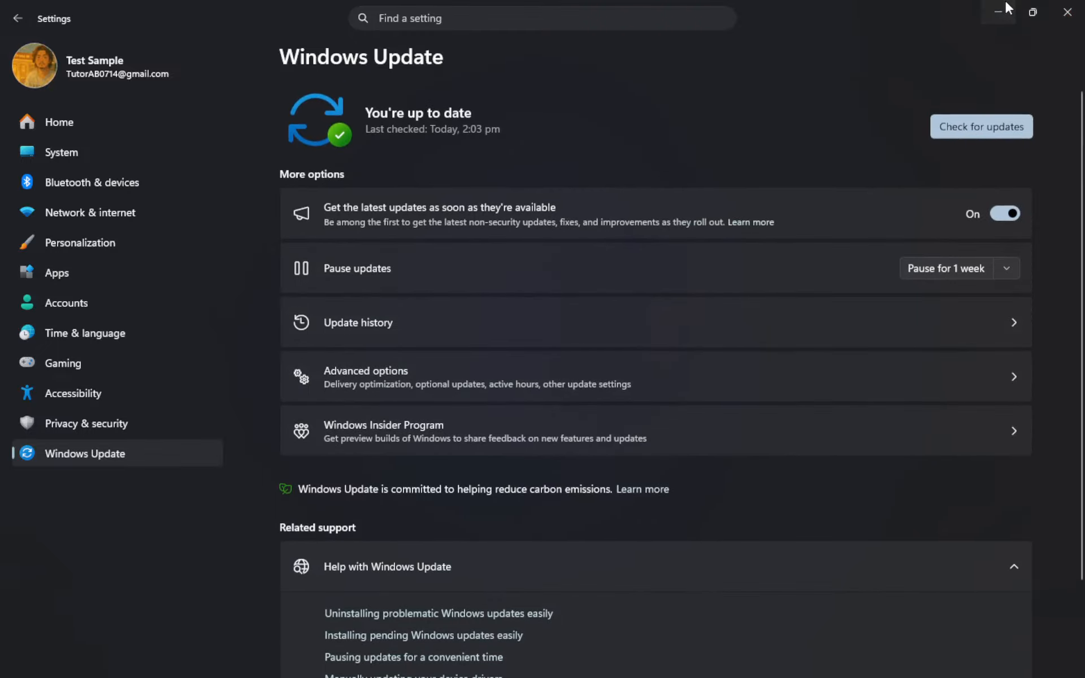
{"action": "left_click", "coordinate": [1000, 9]}
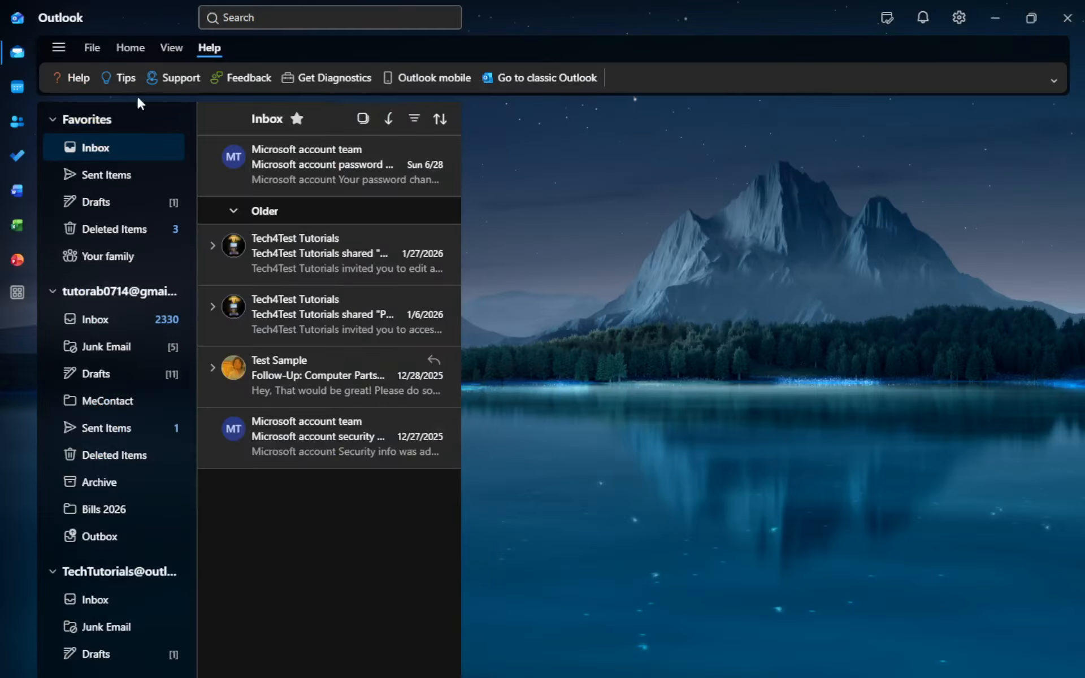
{"action": "left_click", "coordinate": [99, 51]}
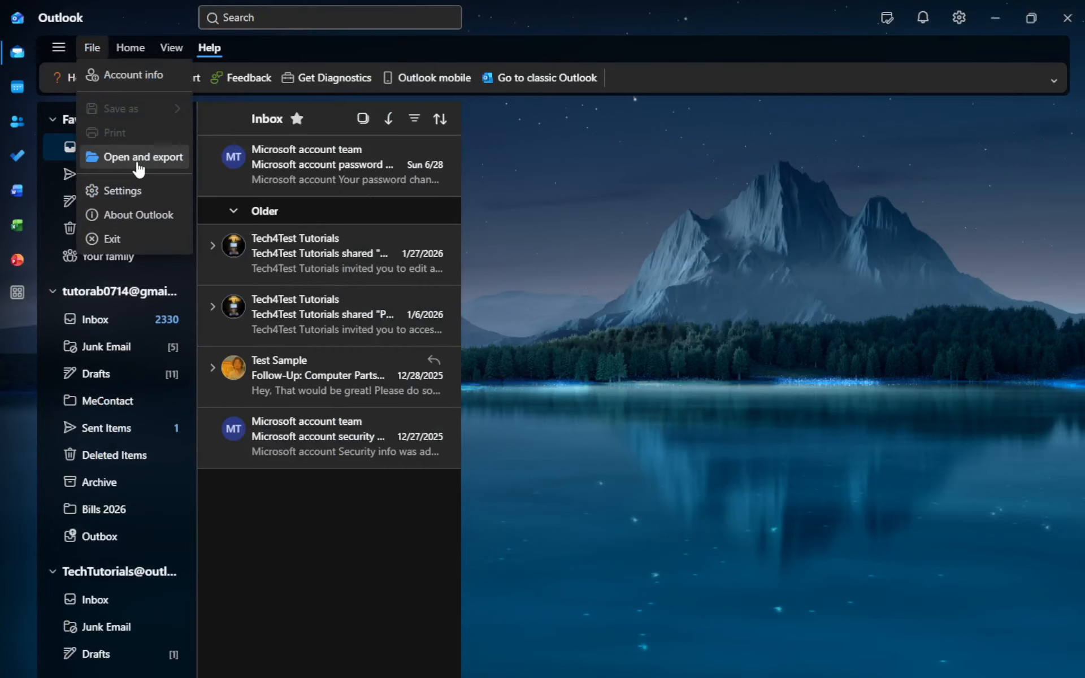
{"action": "left_click", "coordinate": [144, 86]}
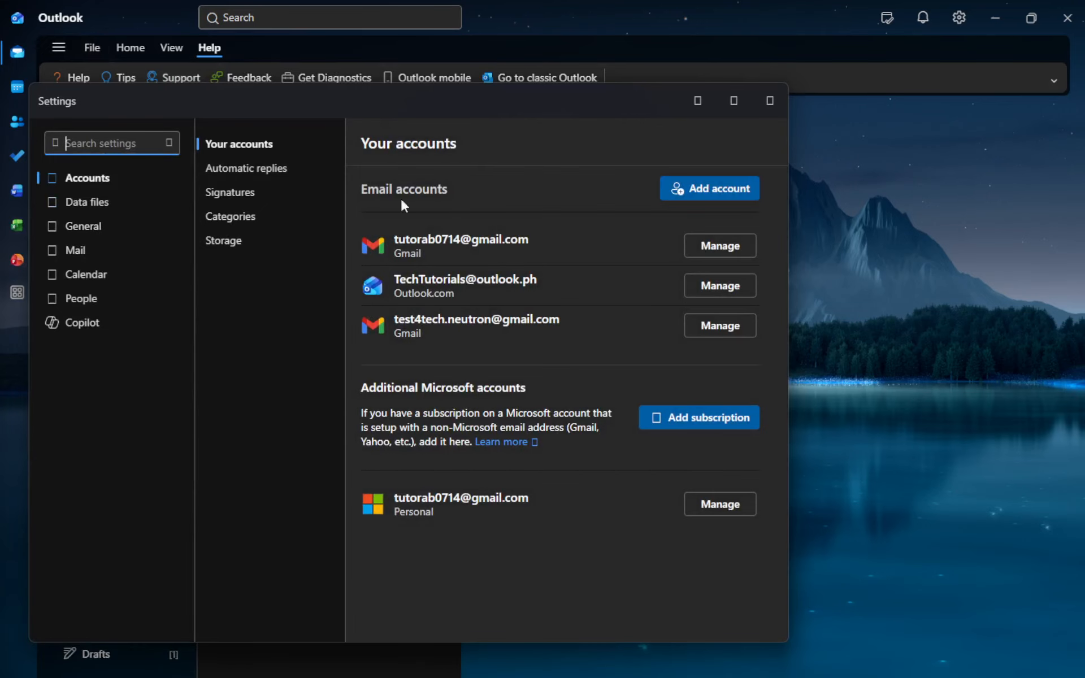
{"action": "left_click", "coordinate": [770, 101]}
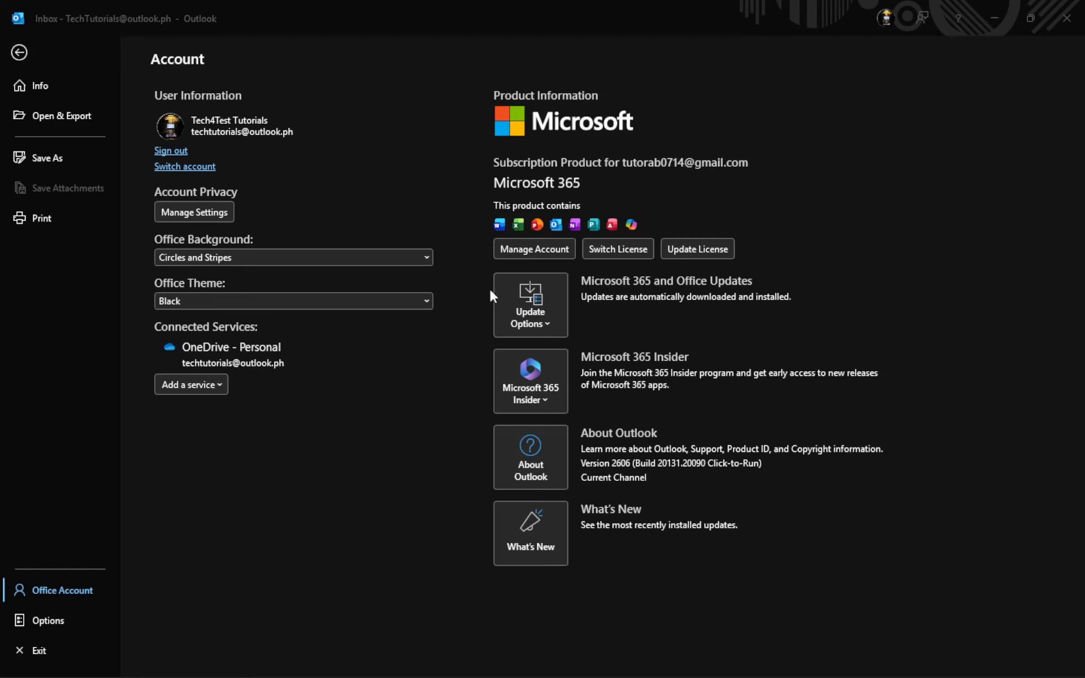
{"action": "left_click", "coordinate": [549, 324]}
Enter outlook.exe /safe in the Windows Run dialog, and dismiss the dialog without running the command.
{"action": "key", "text": "super+r"}
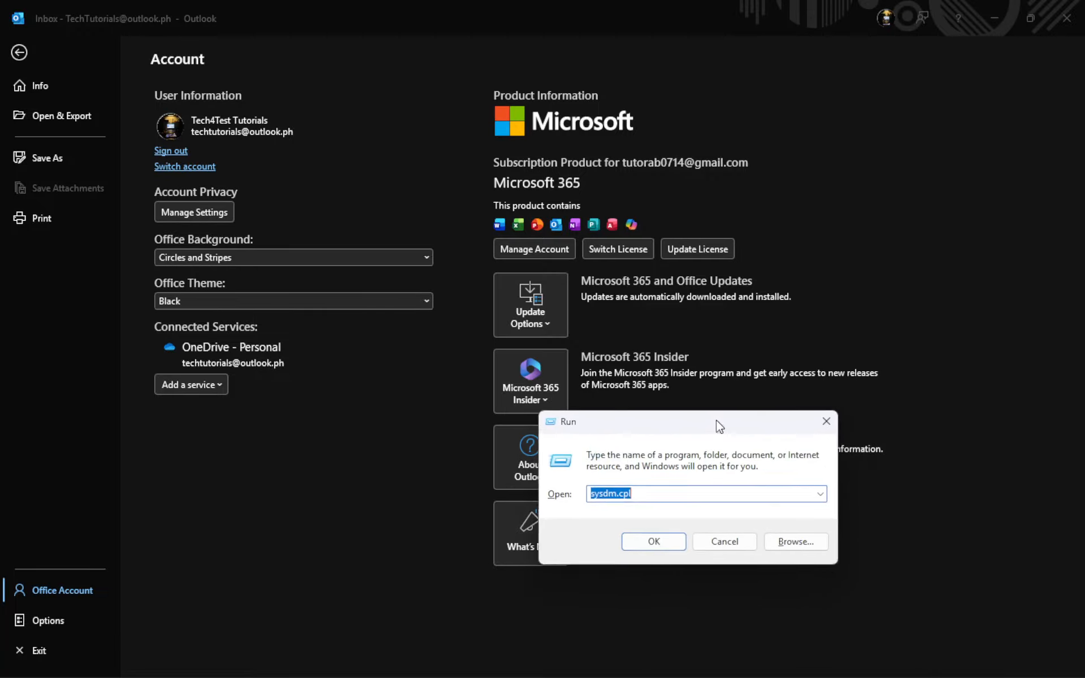
{"action": "key", "text": "Return"}
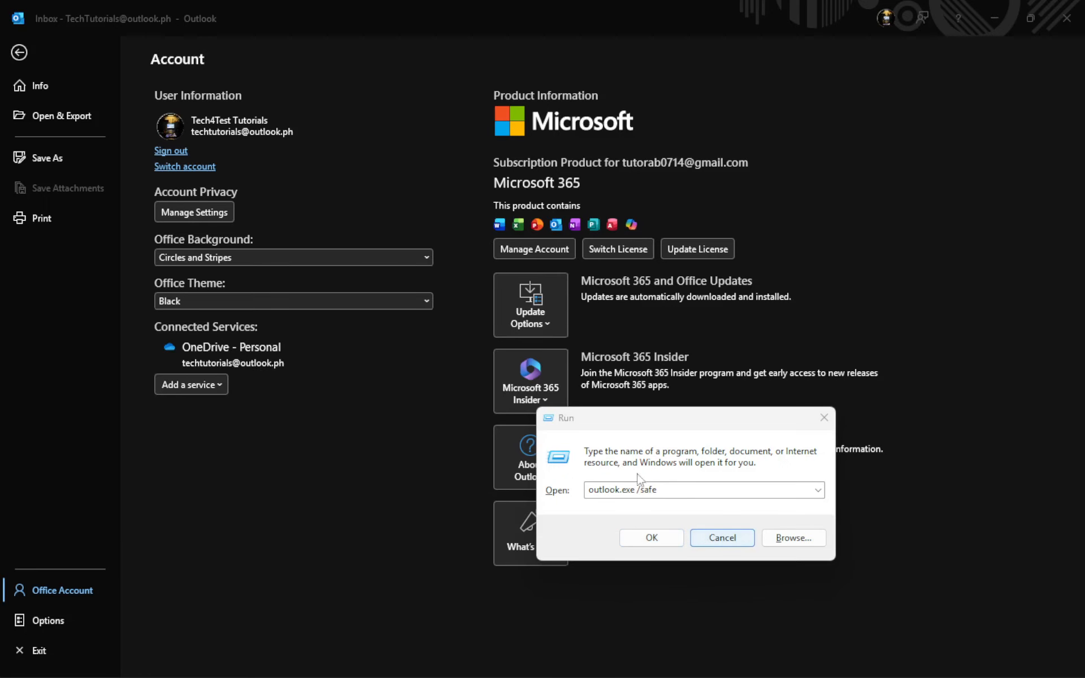
{"action": "left_click", "coordinate": [673, 496]}
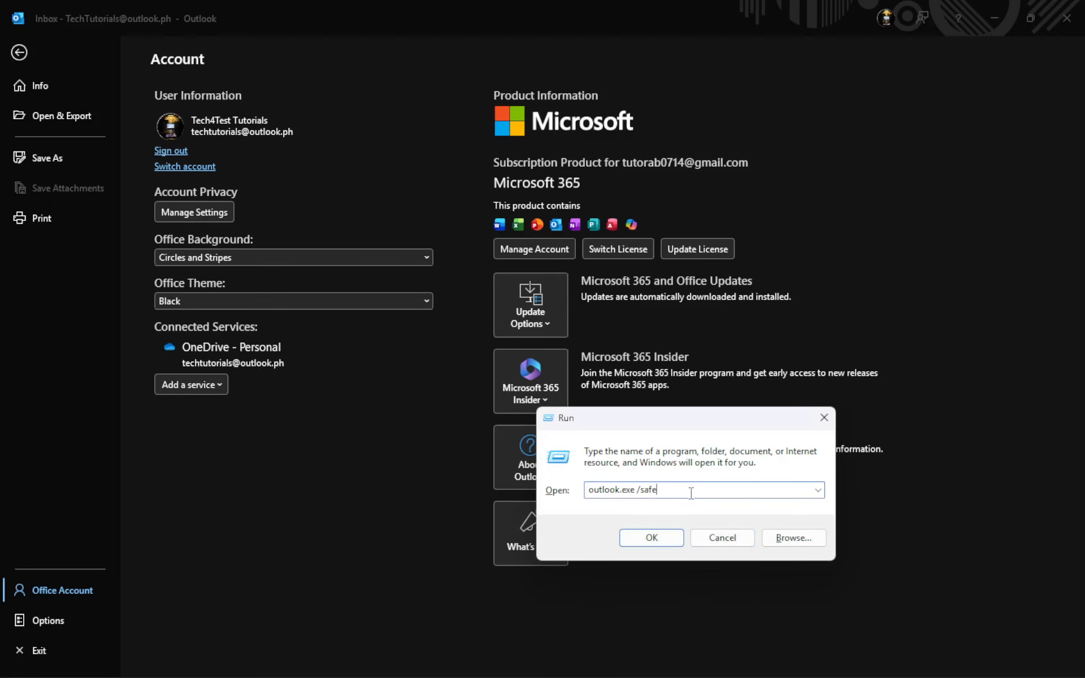
{"action": "left_click", "coordinate": [719, 538]}
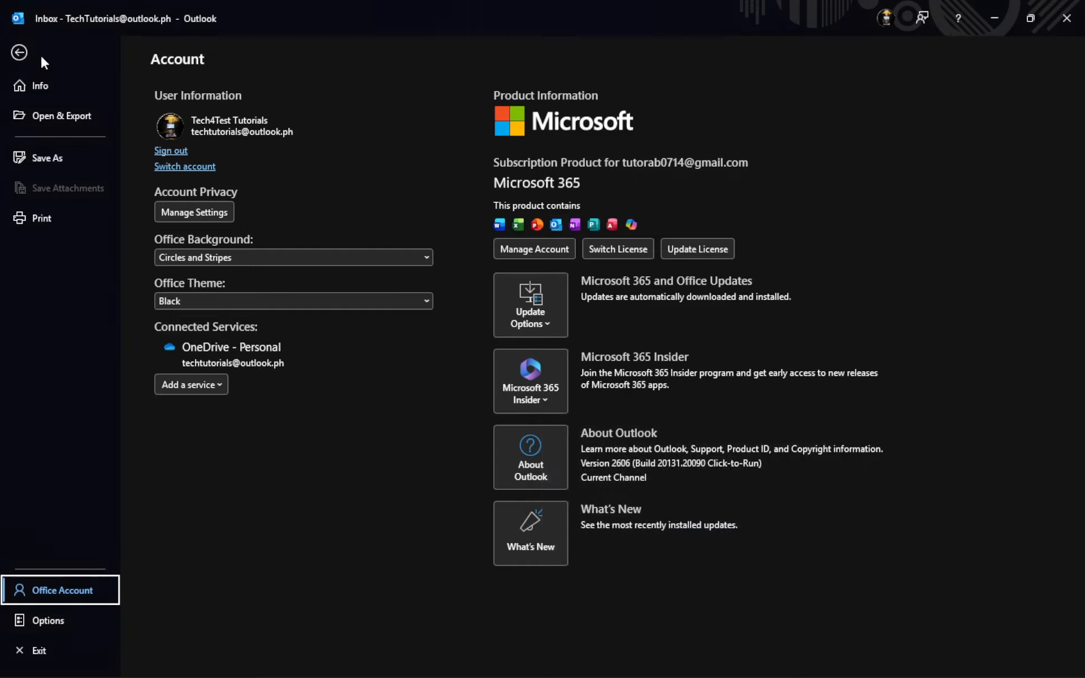
Open the COM Add-ins list from Outlook's add-in options, and close it without changing any add-in.
{"action": "left_click", "coordinate": [19, 52]}
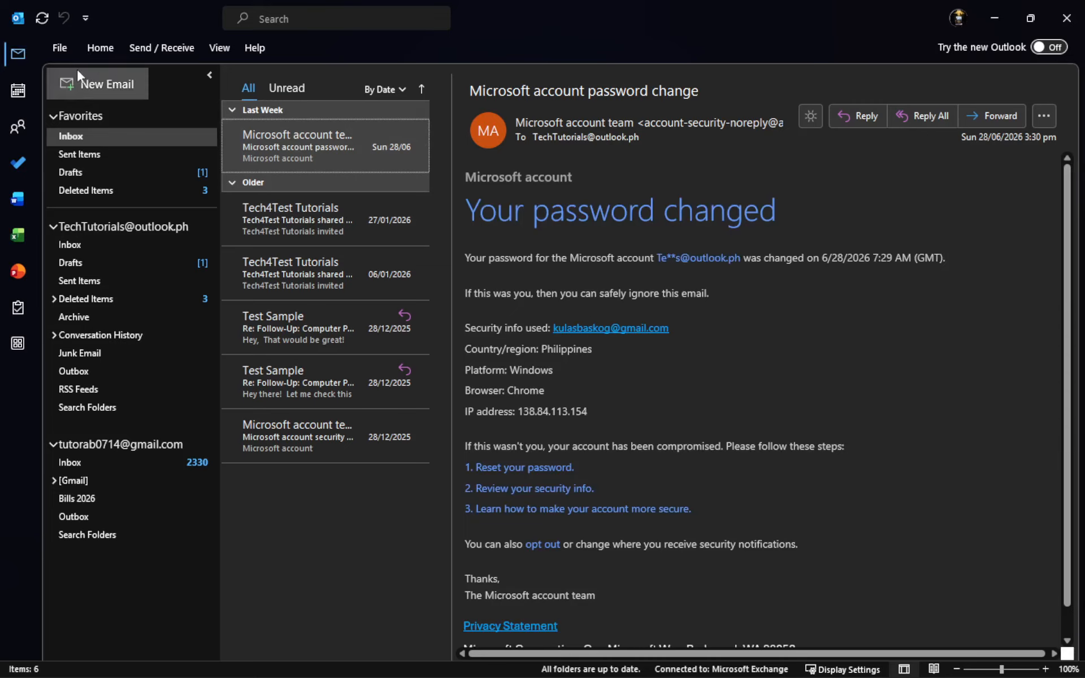
{"action": "left_click", "coordinate": [62, 47]}
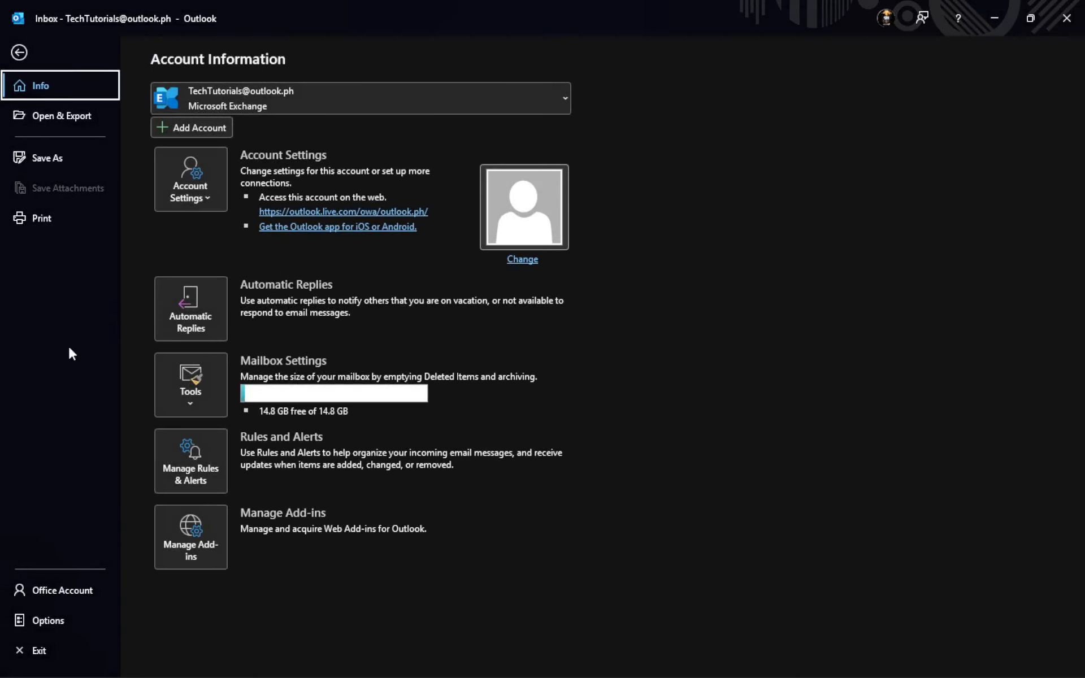
{"action": "left_click", "coordinate": [55, 621]}
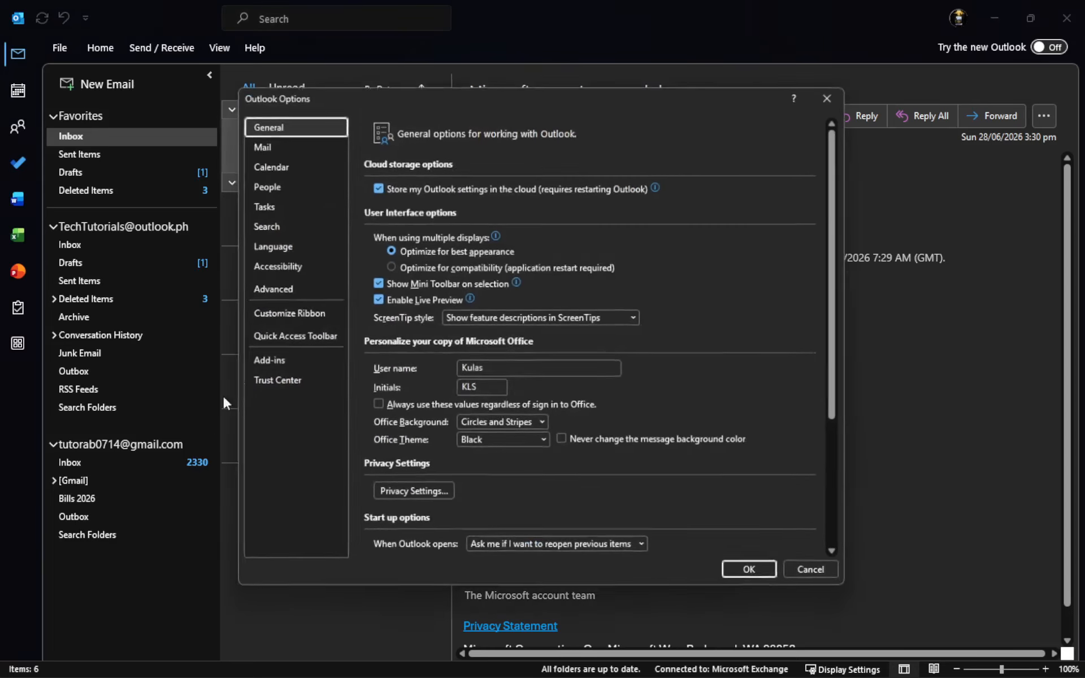
{"action": "left_click", "coordinate": [265, 360]}
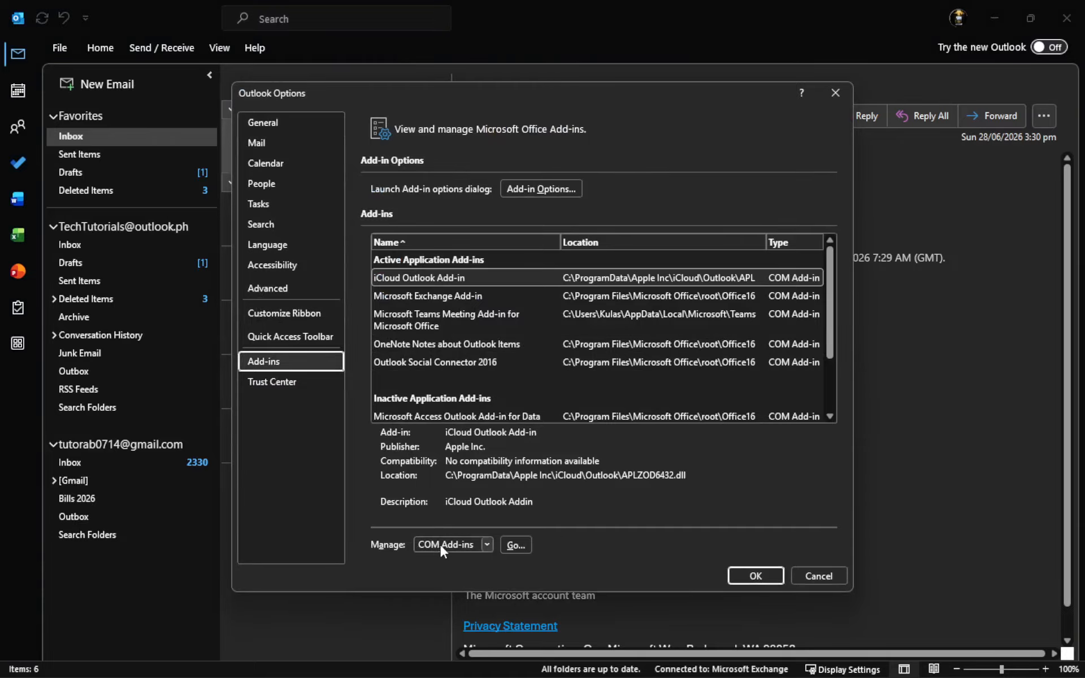
{"action": "left_click", "coordinate": [515, 545]}
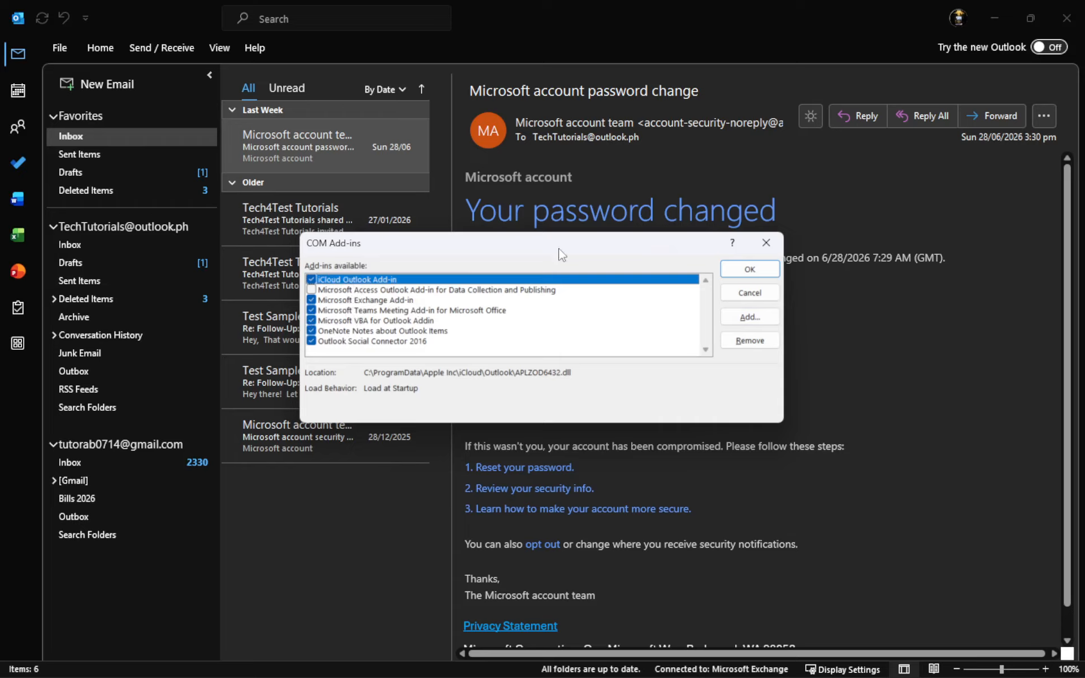
{"action": "left_click", "coordinate": [767, 244]}
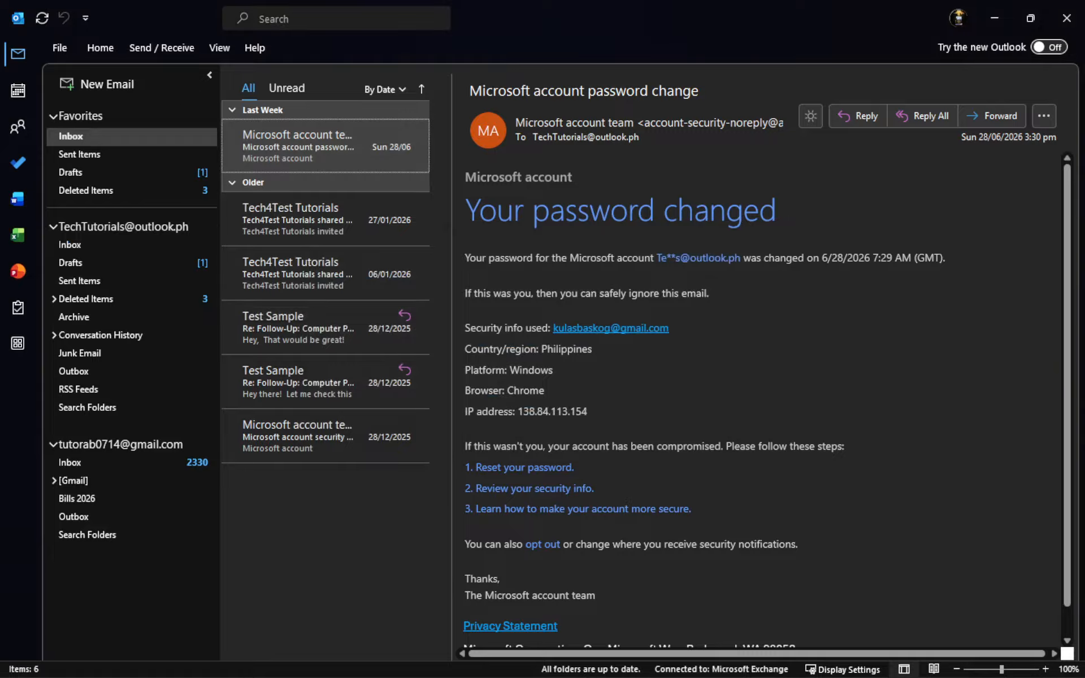
Switch to Windows Settings and search the installed apps for "office".
{"action": "key", "text": "super"}
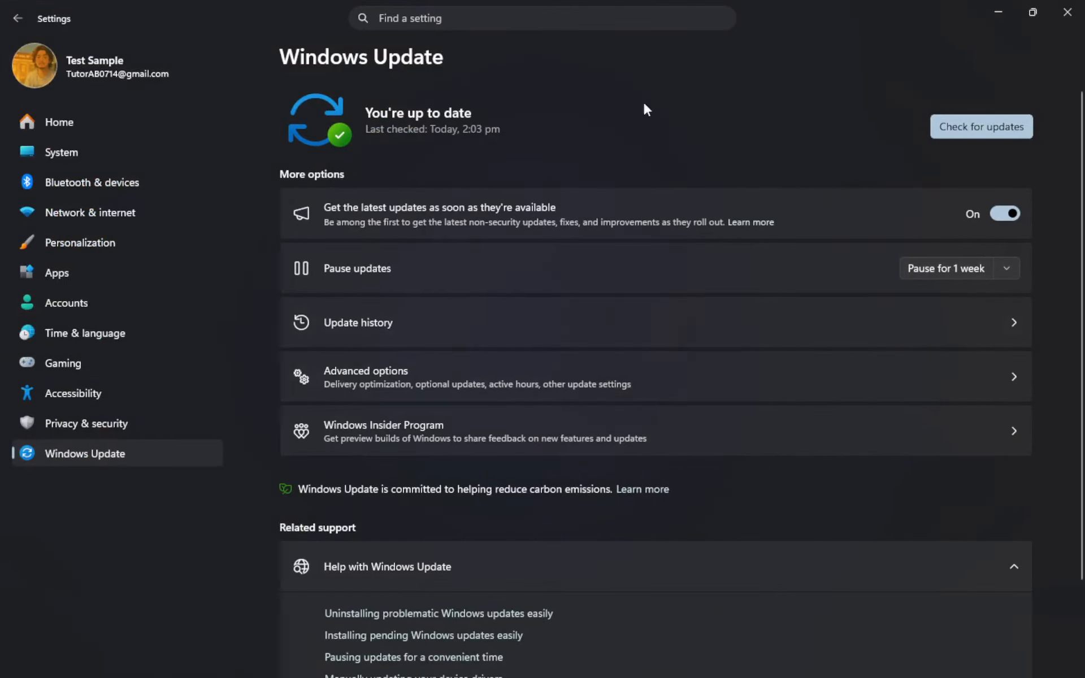
{"action": "left_click", "coordinate": [72, 267]}
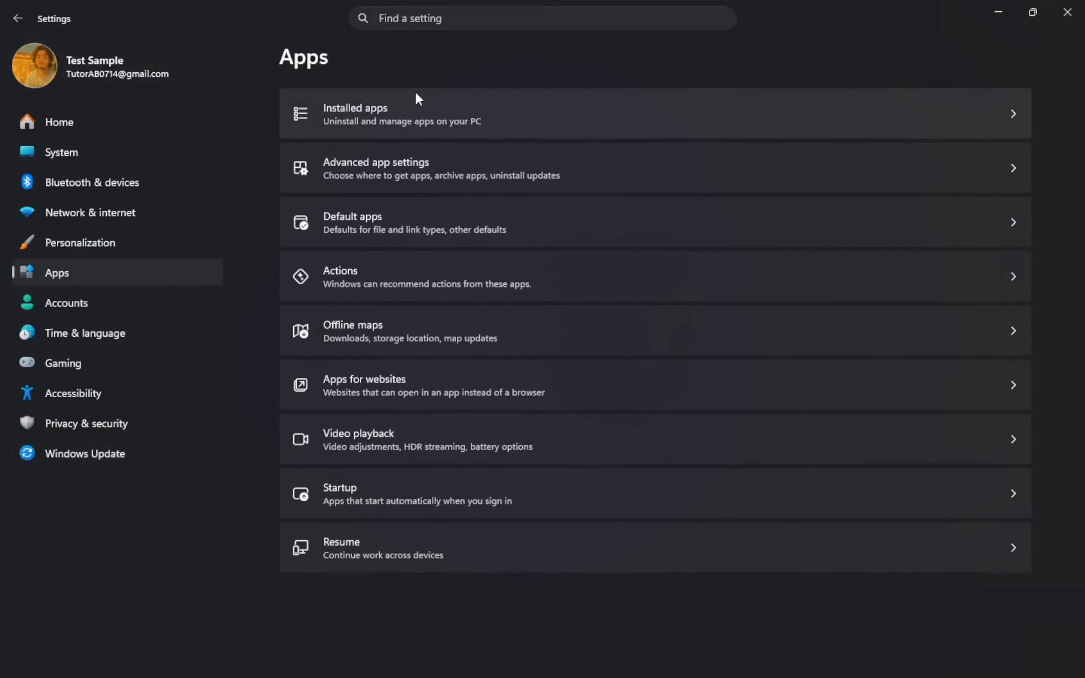
{"action": "left_click", "coordinate": [398, 109]}
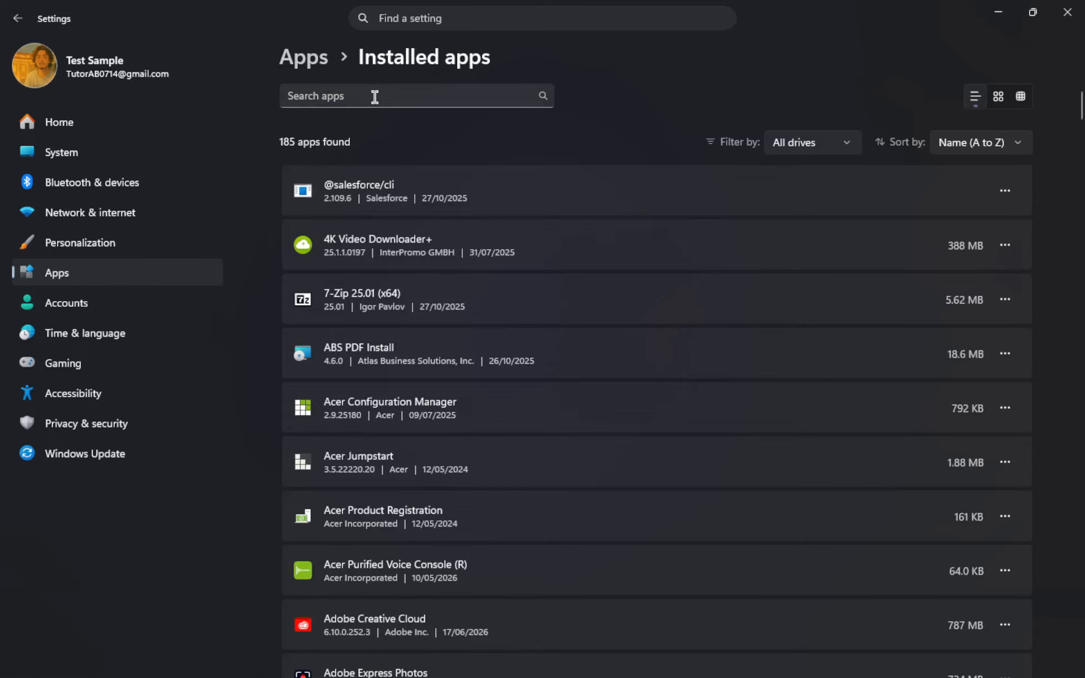
{"action": "left_click", "coordinate": [375, 96]}
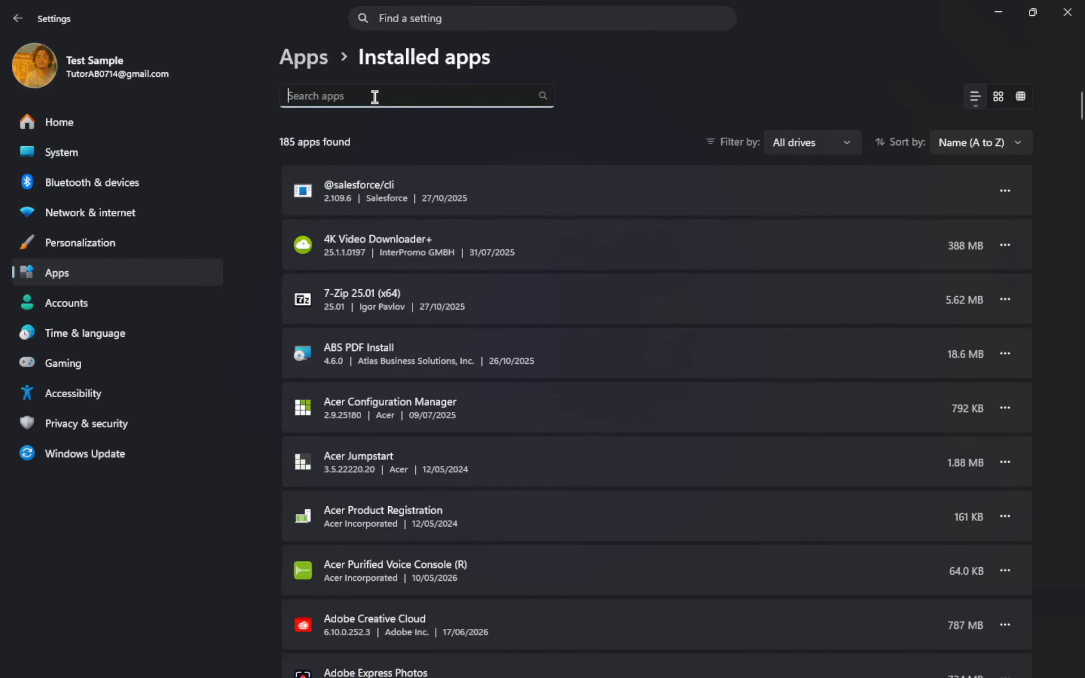
{"action": "type", "text": "o"}
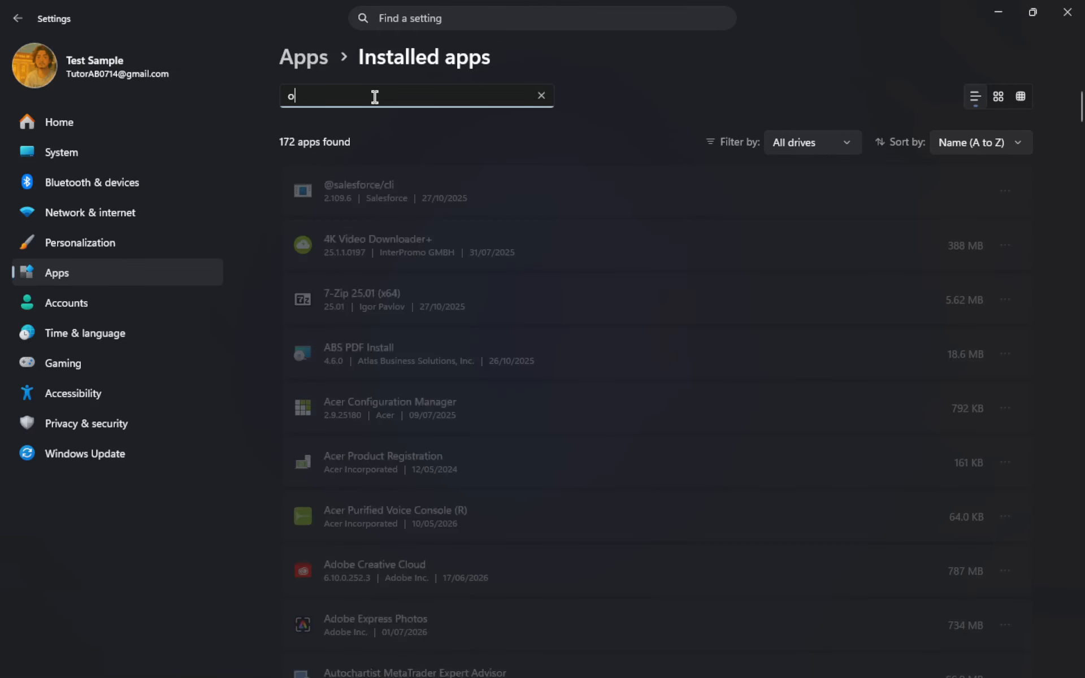
{"action": "type", "text": "ffice"}
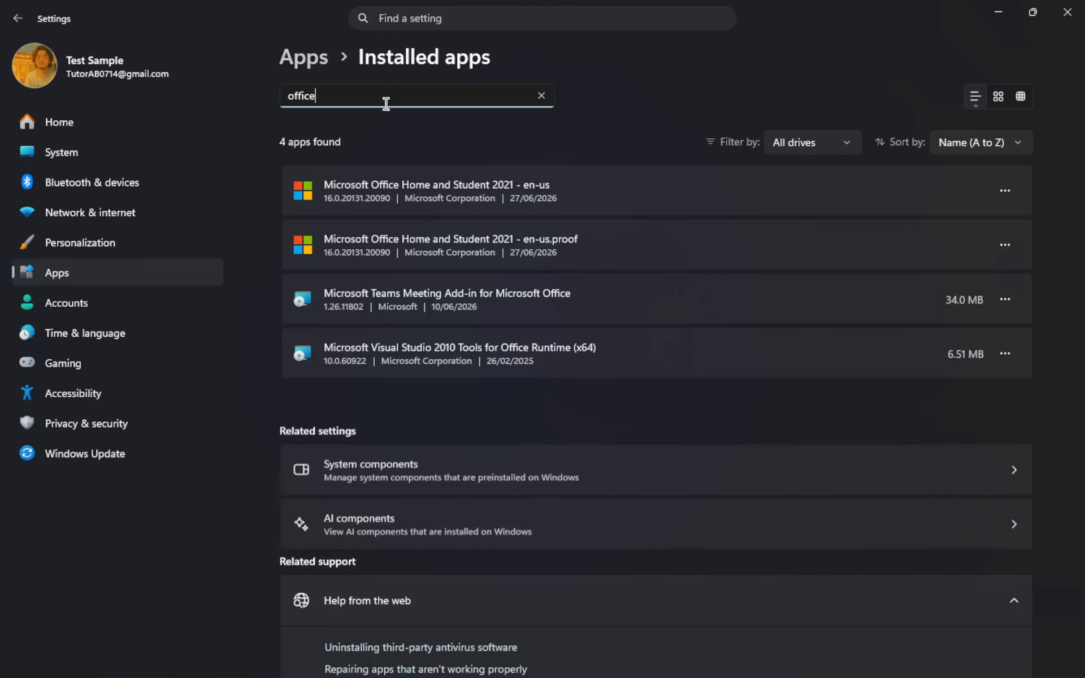
Open the repair choices for Microsoft Office Home and Student 2021 - en-us.proof, and close them without starting a repair.
{"action": "left_click", "coordinate": [1003, 243]}
{"action": "left_click", "coordinate": [883, 274]}
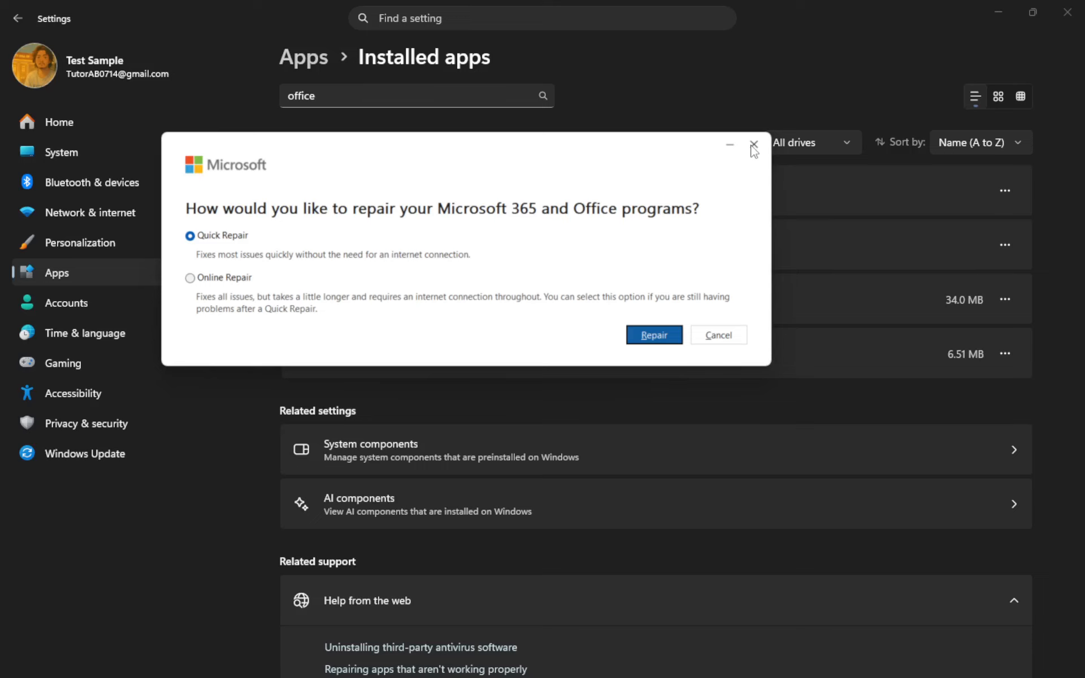
{"action": "left_click", "coordinate": [753, 146]}
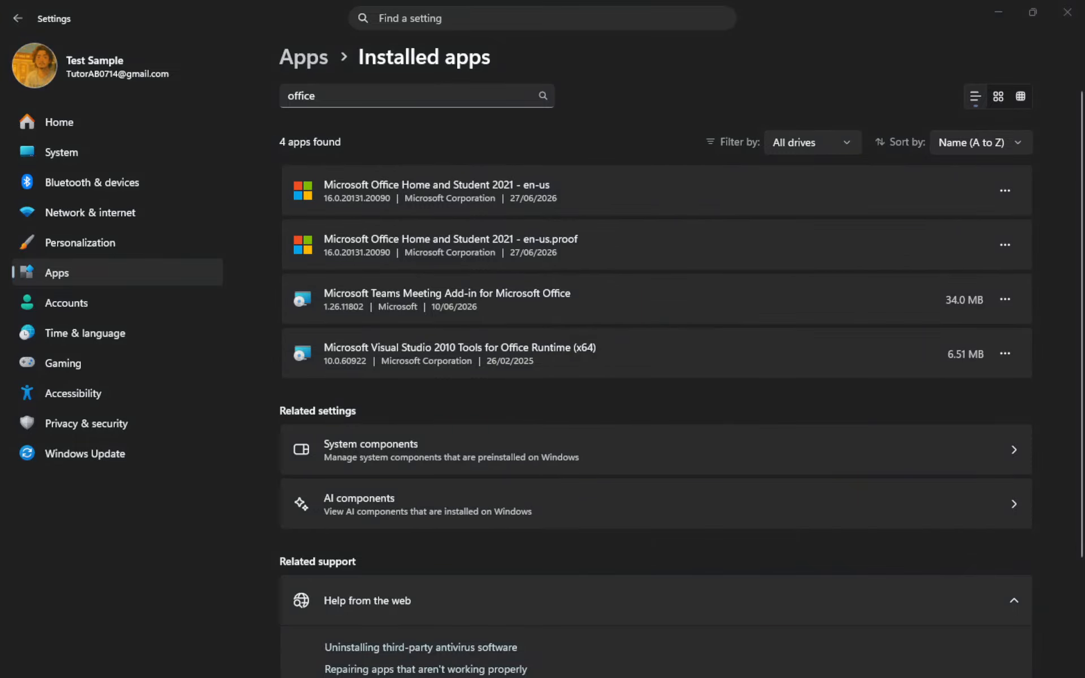
Enter outlook.exe /resetnavpane in the Windows Run dialog, and dismiss the dialog without running the command.
{"action": "key", "text": "super+r"}
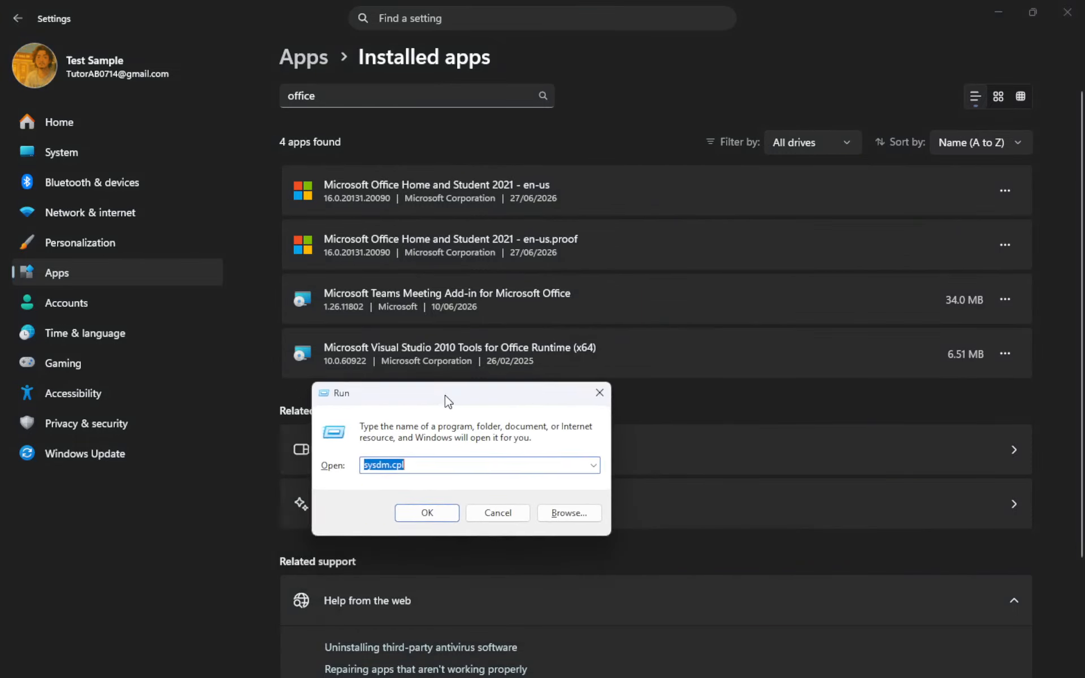
{"action": "type", "text": "outlook.exe /resetnavpane"}
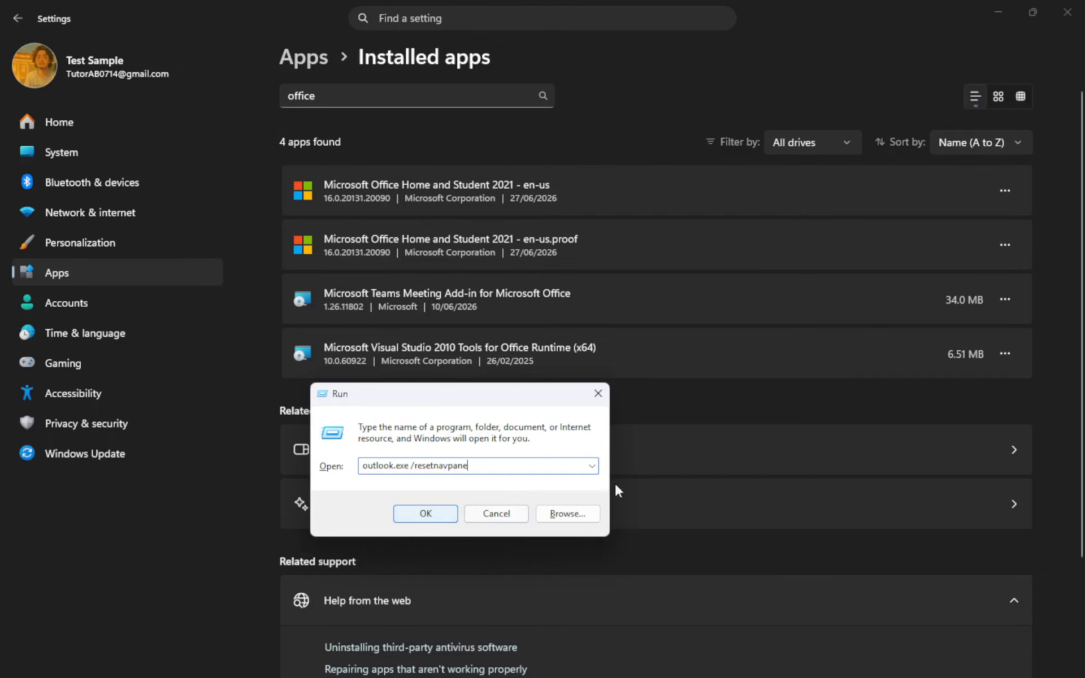
{"action": "left_click", "coordinate": [497, 517]}
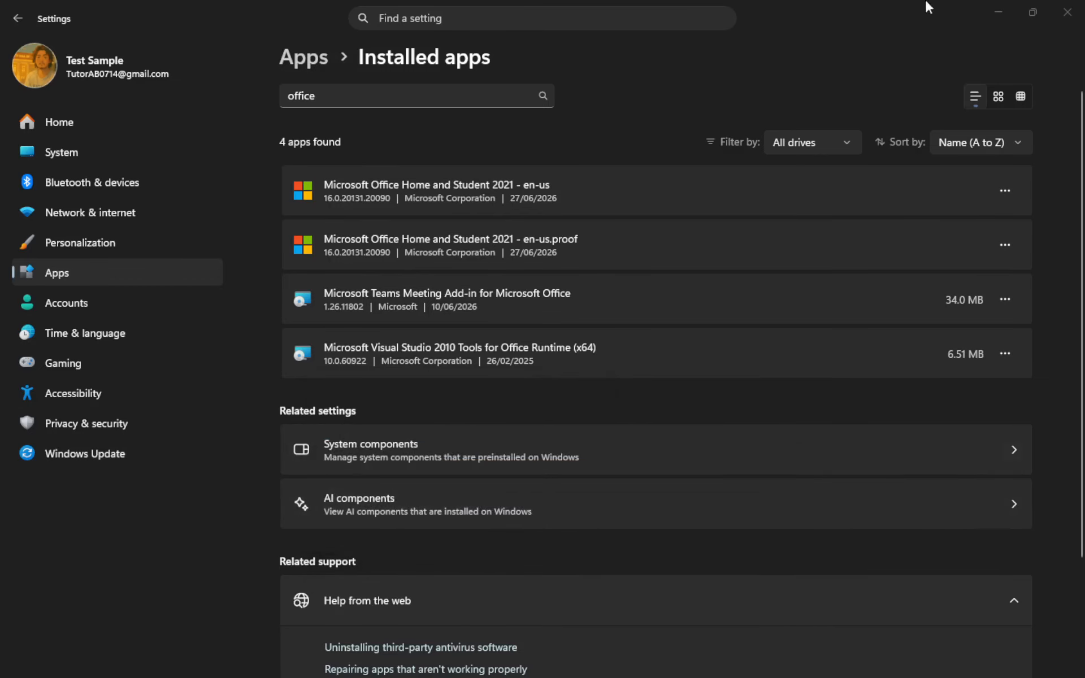
Minimize Settings, search Control Panel for "mail" and open Mail (Microsoft Outlook).
{"action": "left_click", "coordinate": [995, 2]}
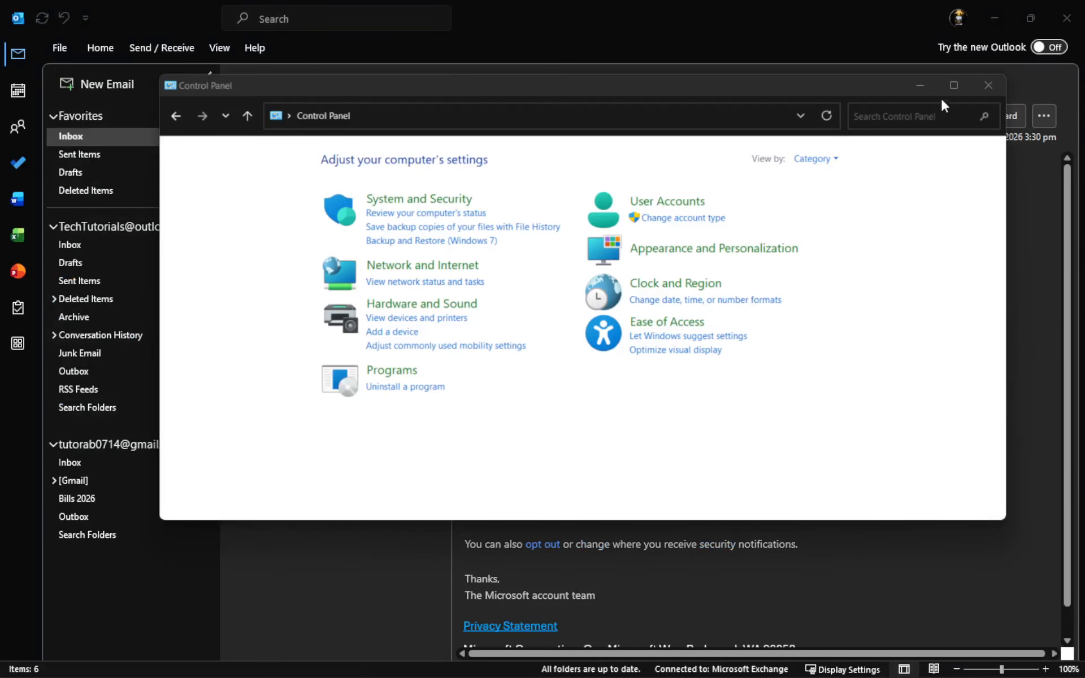
{"action": "left_click", "coordinate": [902, 117]}
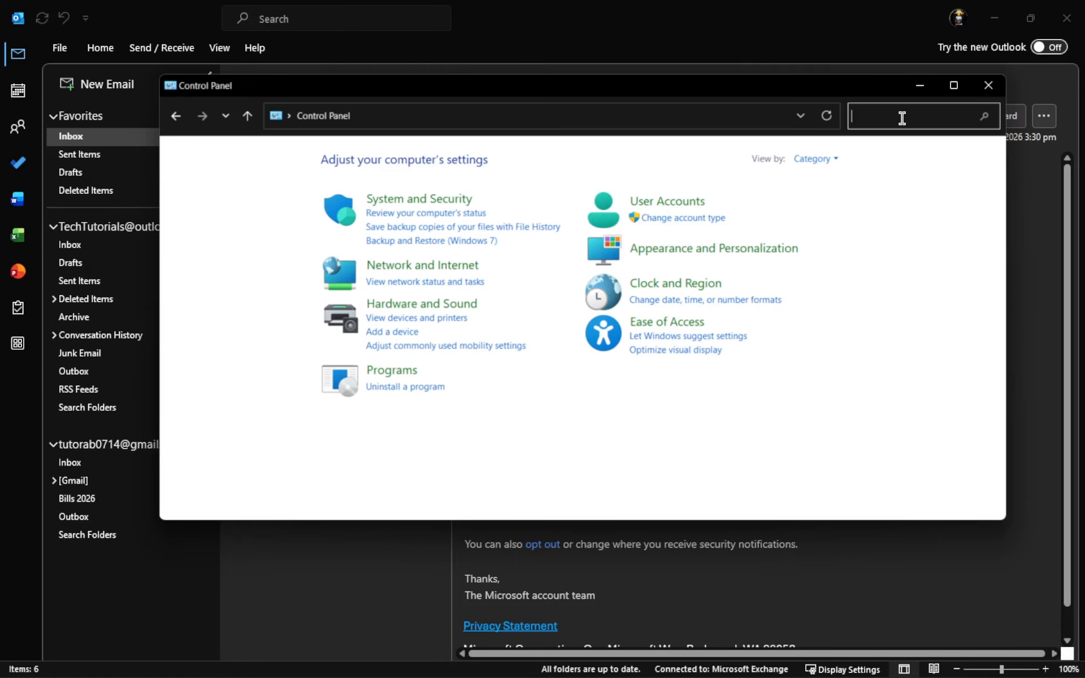
{"action": "type", "text": "mai"}
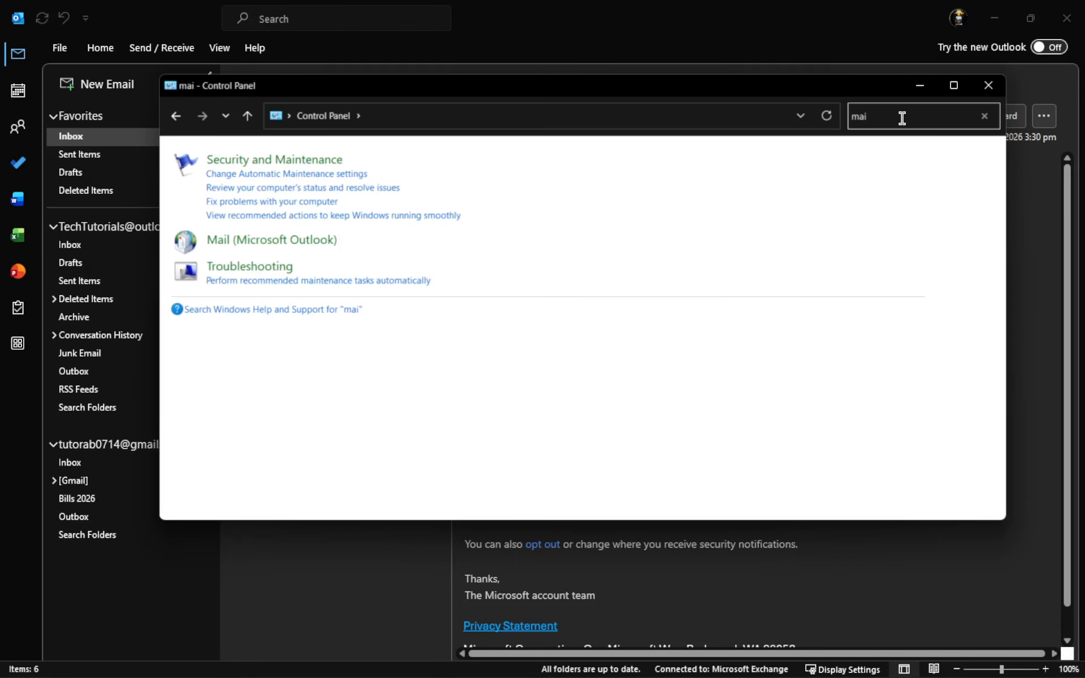
{"action": "type", "text": "l"}
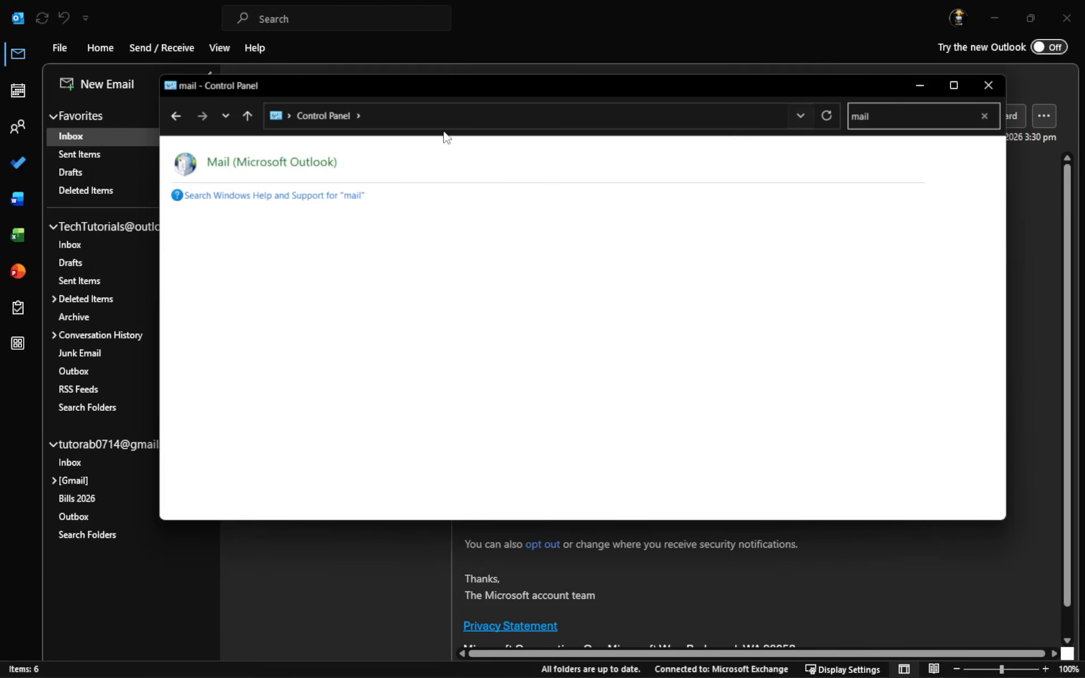
{"action": "left_click", "coordinate": [286, 162]}
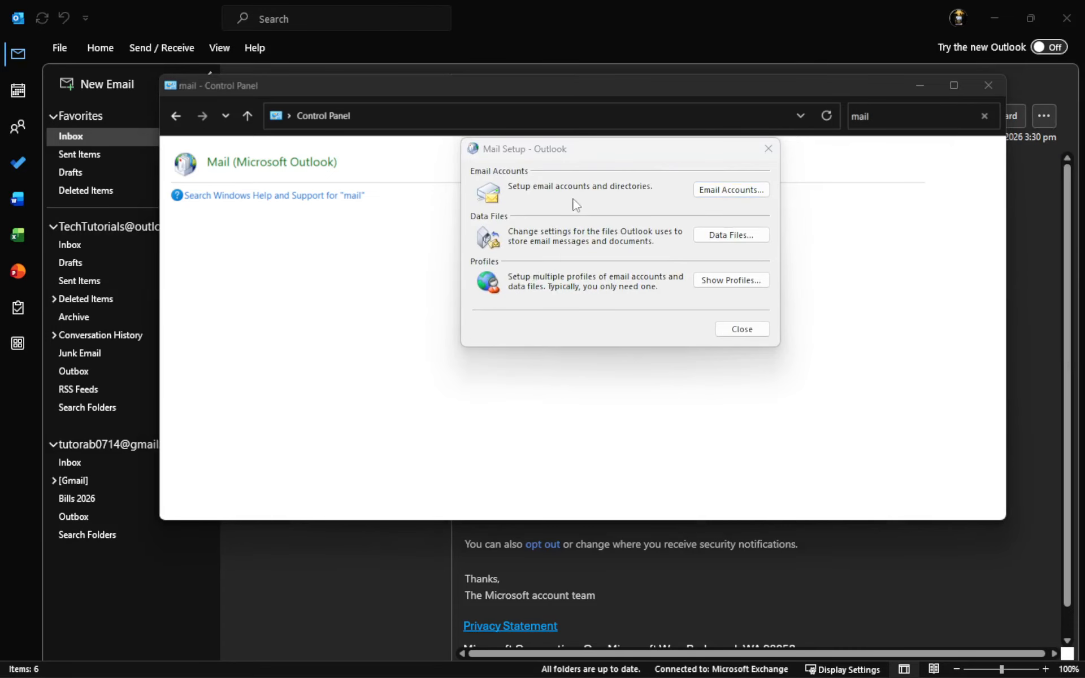
Show the Outlook mail profiles, start adding a profile, and cancel without creating it, closing Control Panel too.
{"action": "left_click_drag", "start_coordinate": [602, 155], "coordinate": [498, 157]}
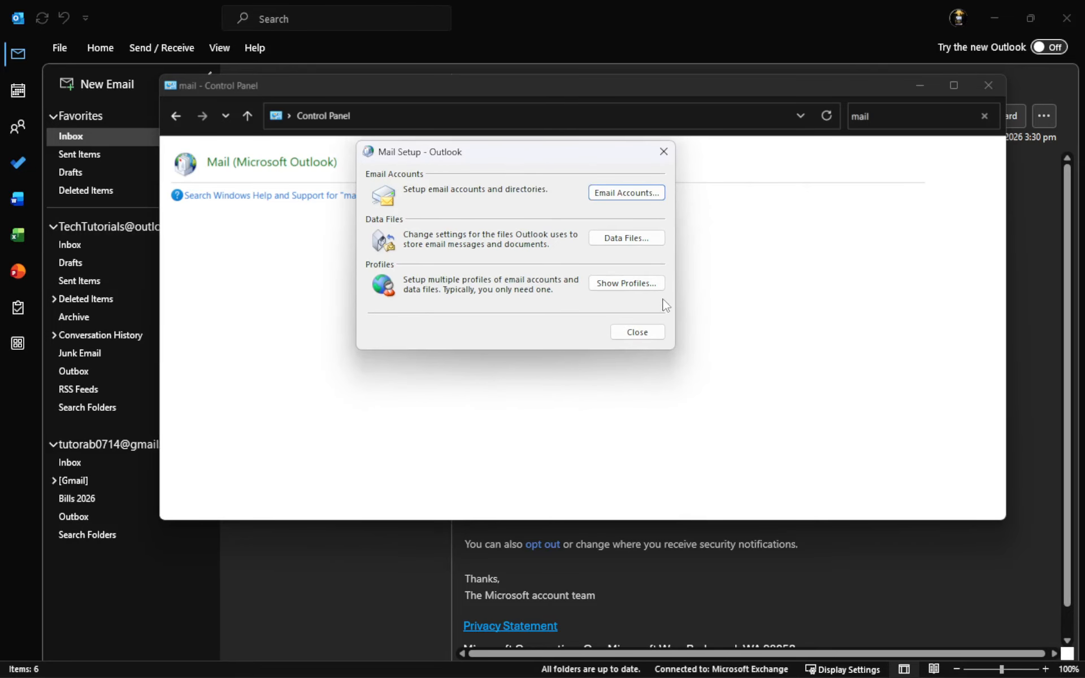
{"action": "left_click", "coordinate": [620, 283]}
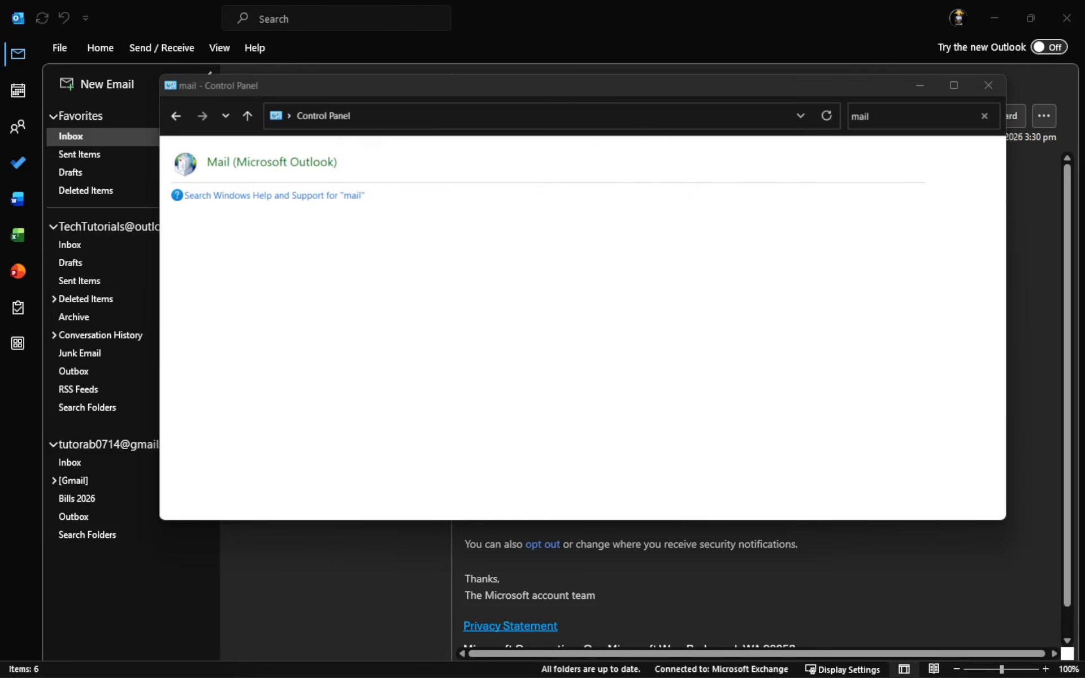
{"action": "left_click_drag", "start_coordinate": [992, 93], "coordinate": [417, 105]}
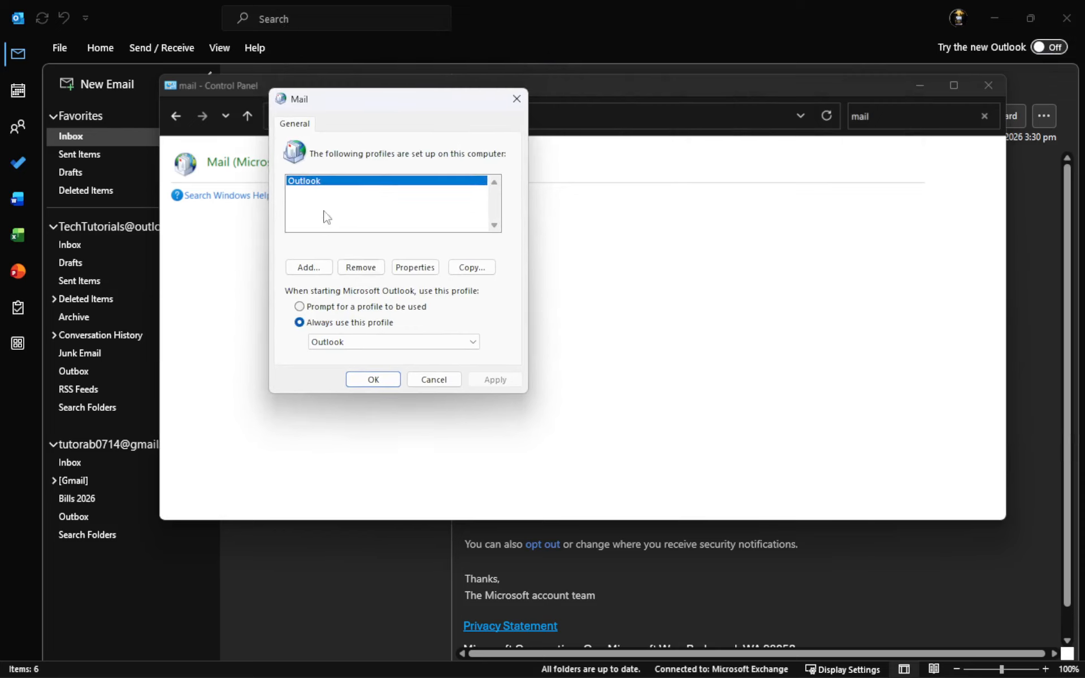
{"action": "left_click", "coordinate": [309, 264]}
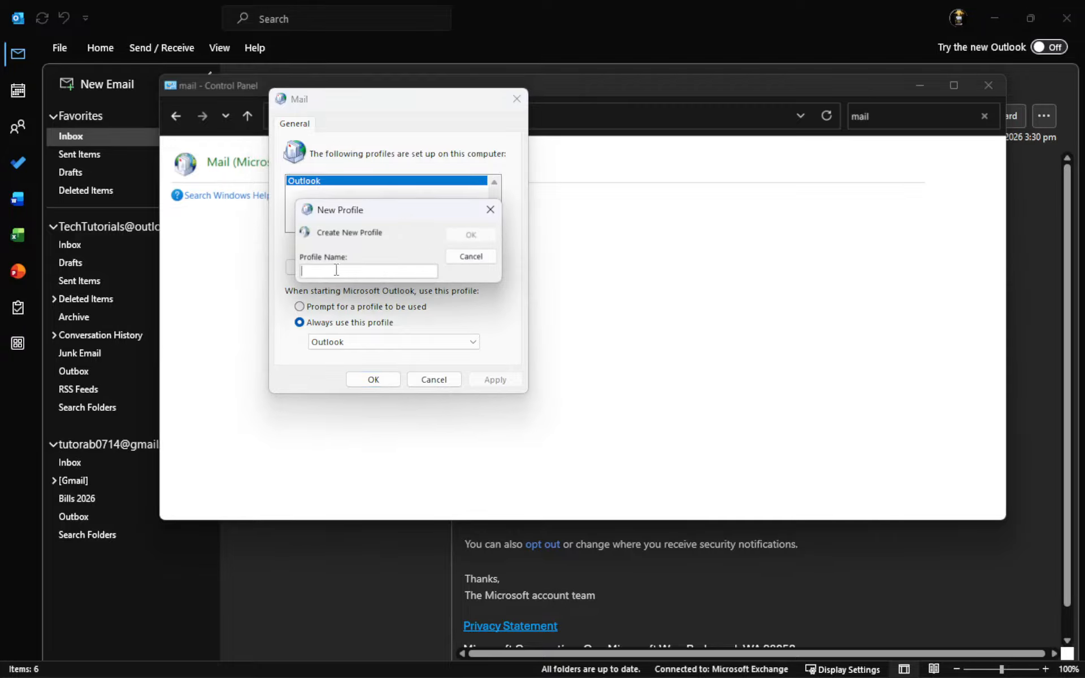
{"action": "left_click", "coordinate": [473, 263]}
{"action": "left_click", "coordinate": [518, 99]}
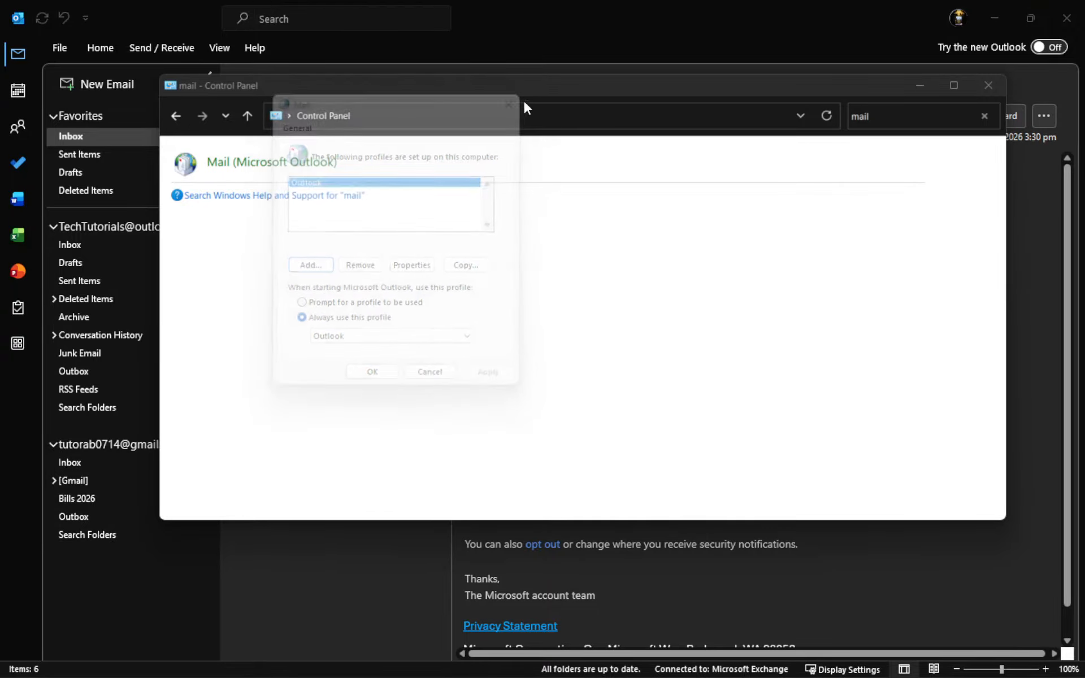
{"action": "left_click", "coordinate": [987, 87]}
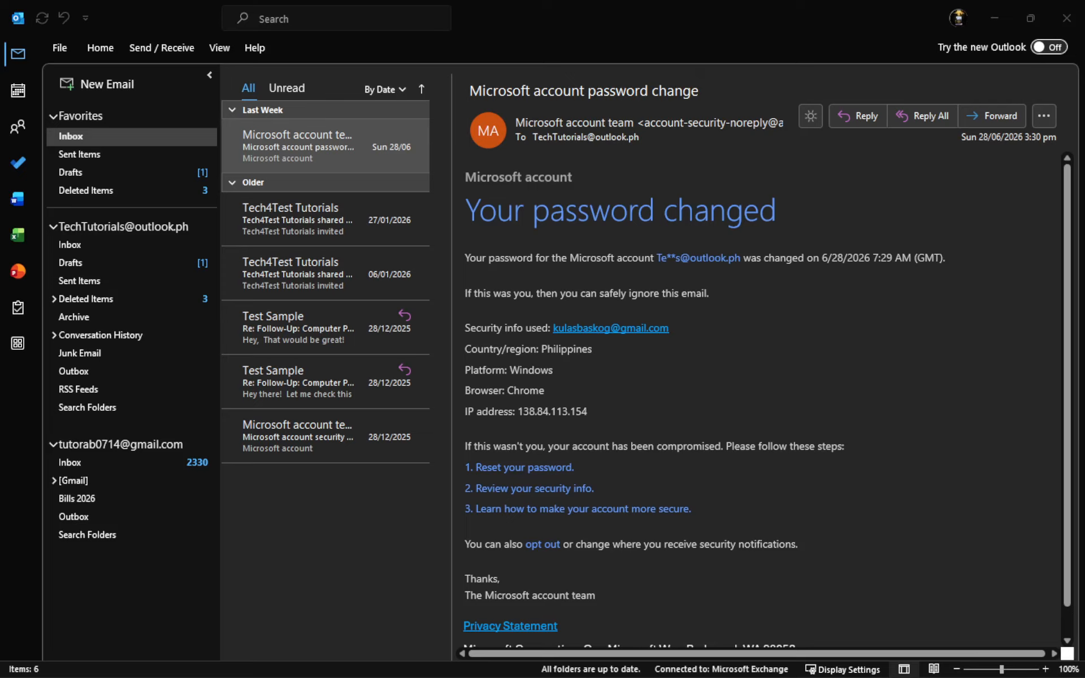
Open the Windows Get Help app and position its window over Outlook.
{"action": "left_click_drag", "start_coordinate": [1084, 164], "coordinate": [585, 67]}
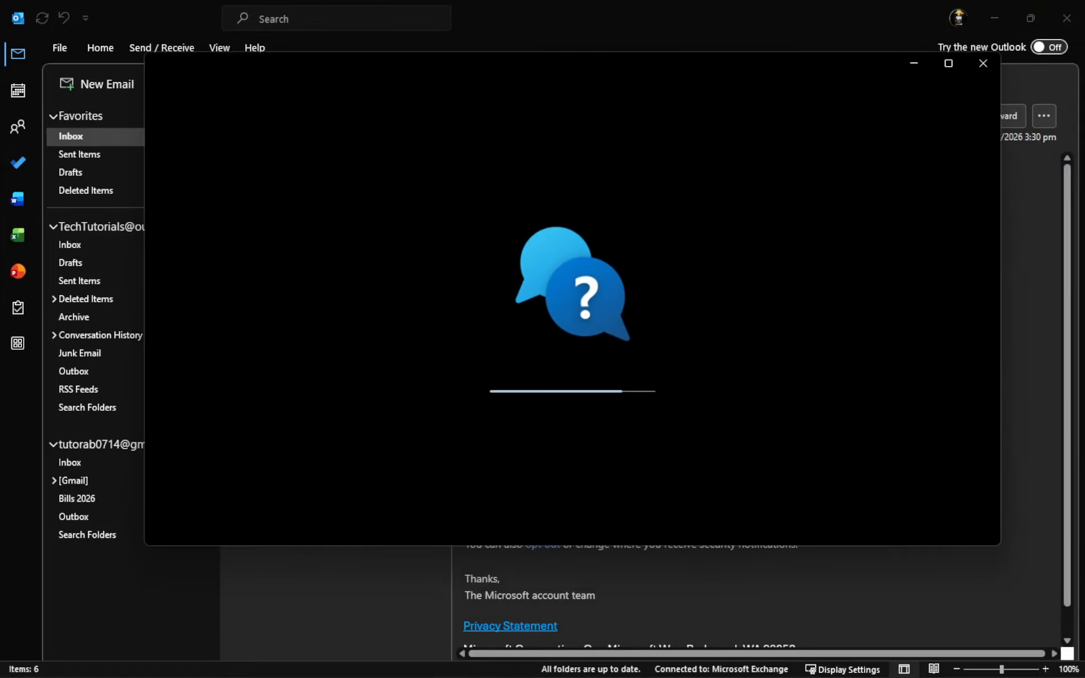